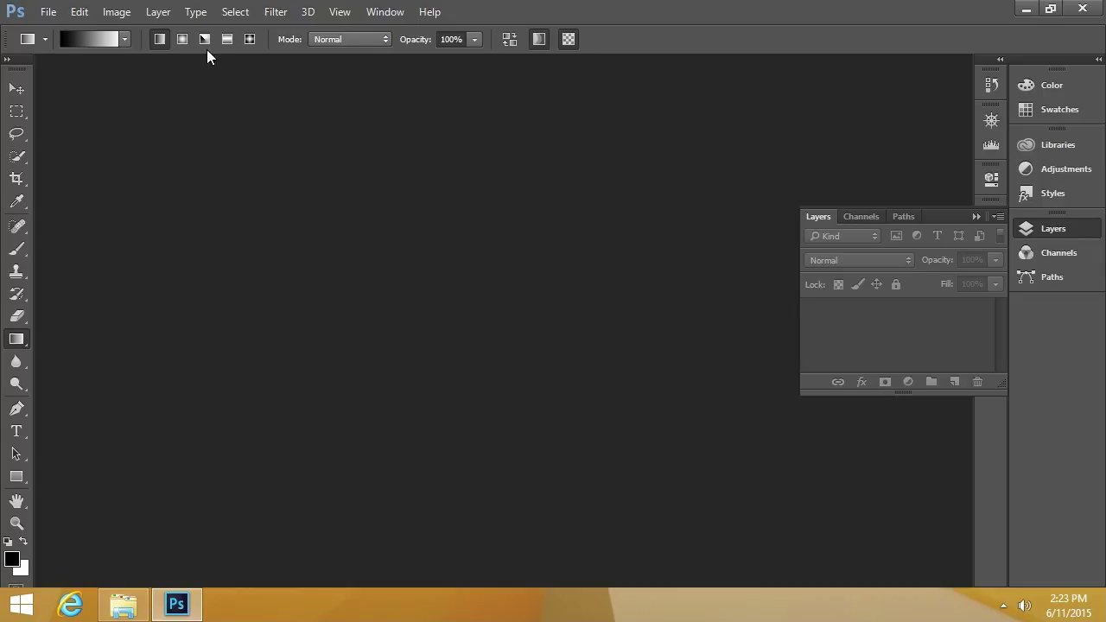
Open the tram photo 17061 from the Documents > Images folder.
left_click(52, 10)
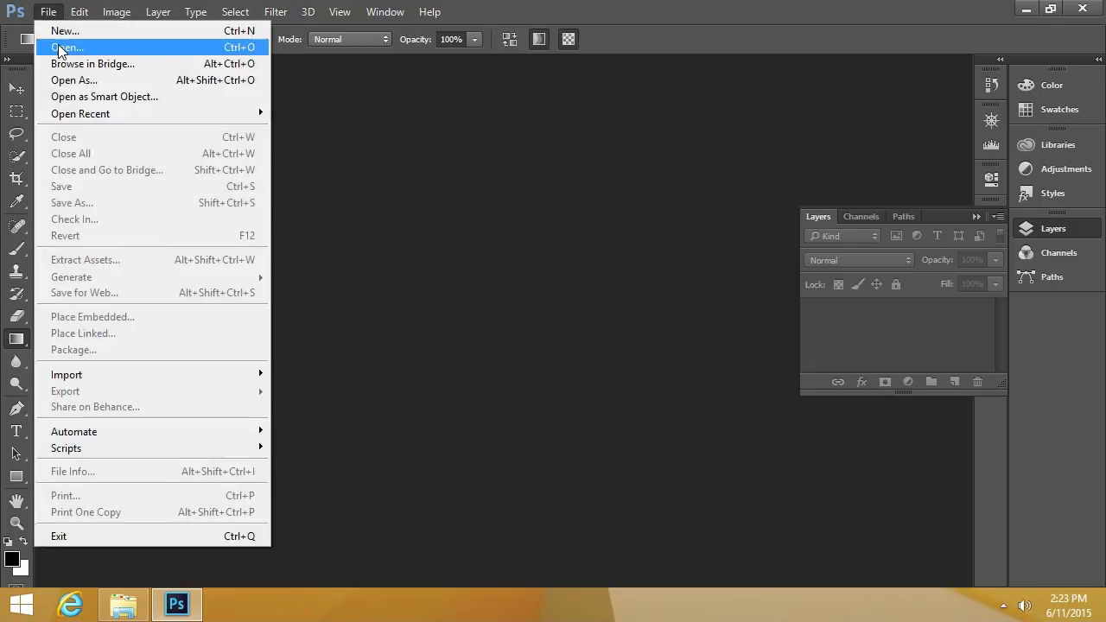
left_click(61, 47)
left_click(724, 208)
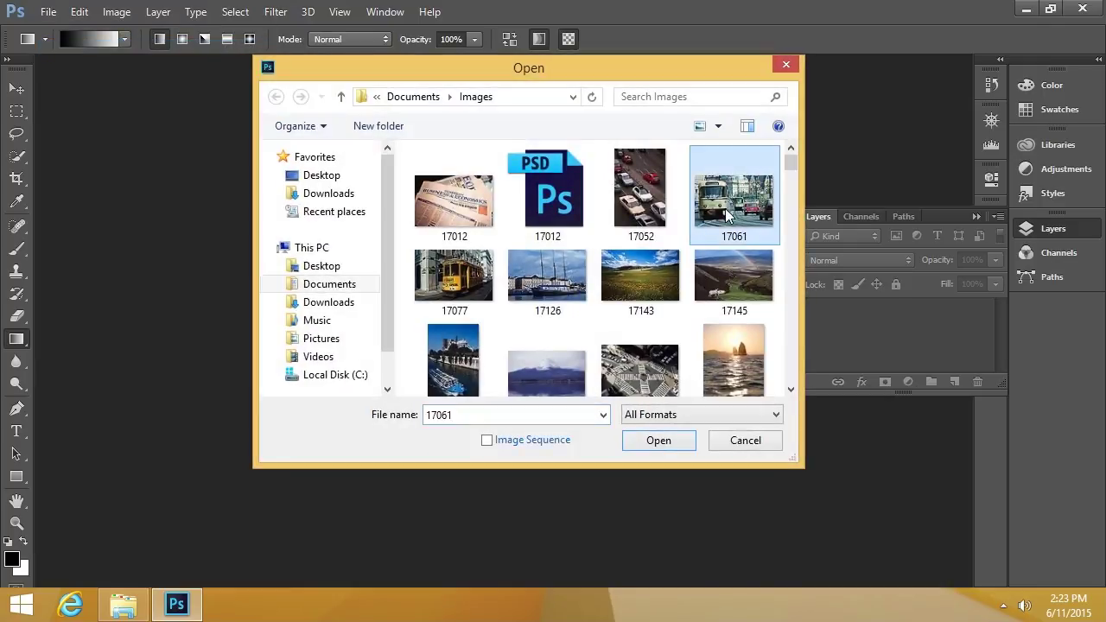
left_click(654, 442)
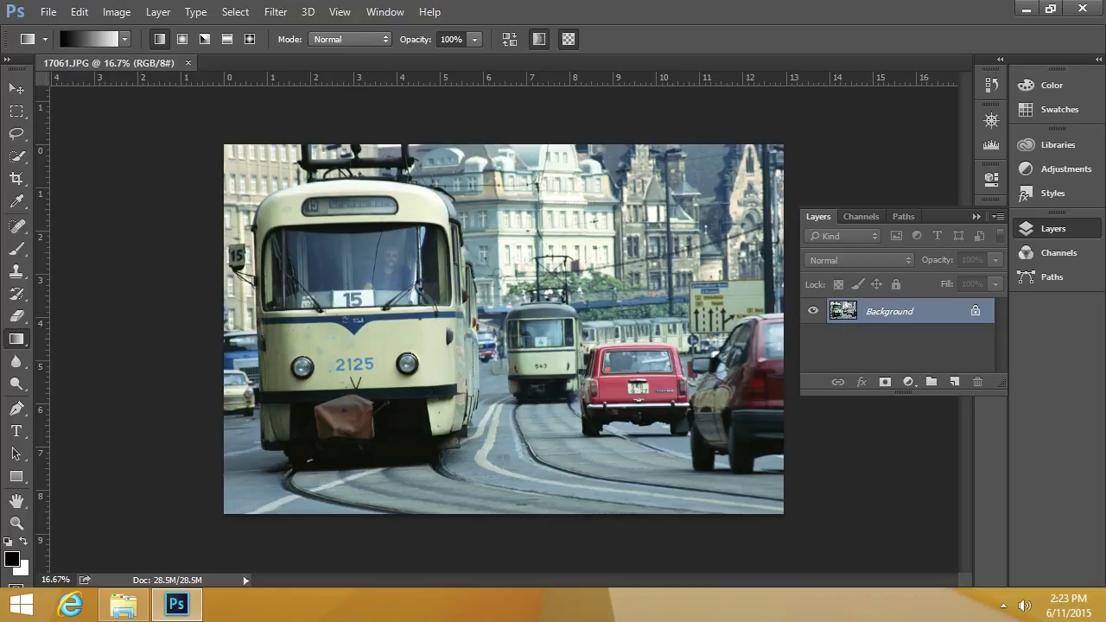
left_click(16, 315)
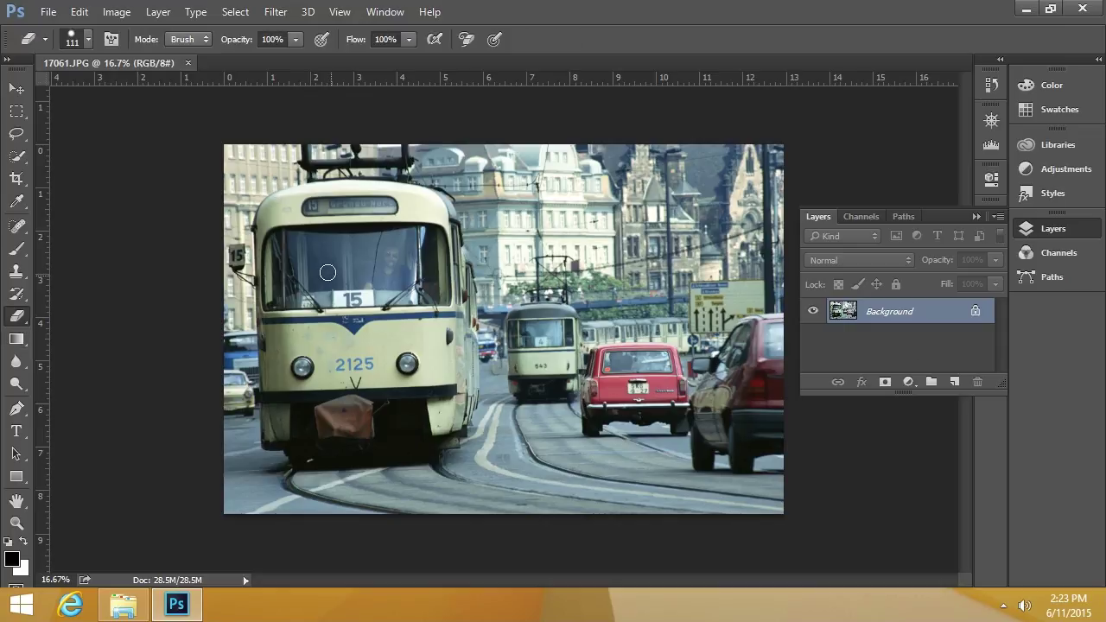
mouse_move(306, 214)
left_mouse_down()
mouse_move(367, 306)
mouse_move(607, 426)
mouse_move(656, 430)
left_mouse_up()
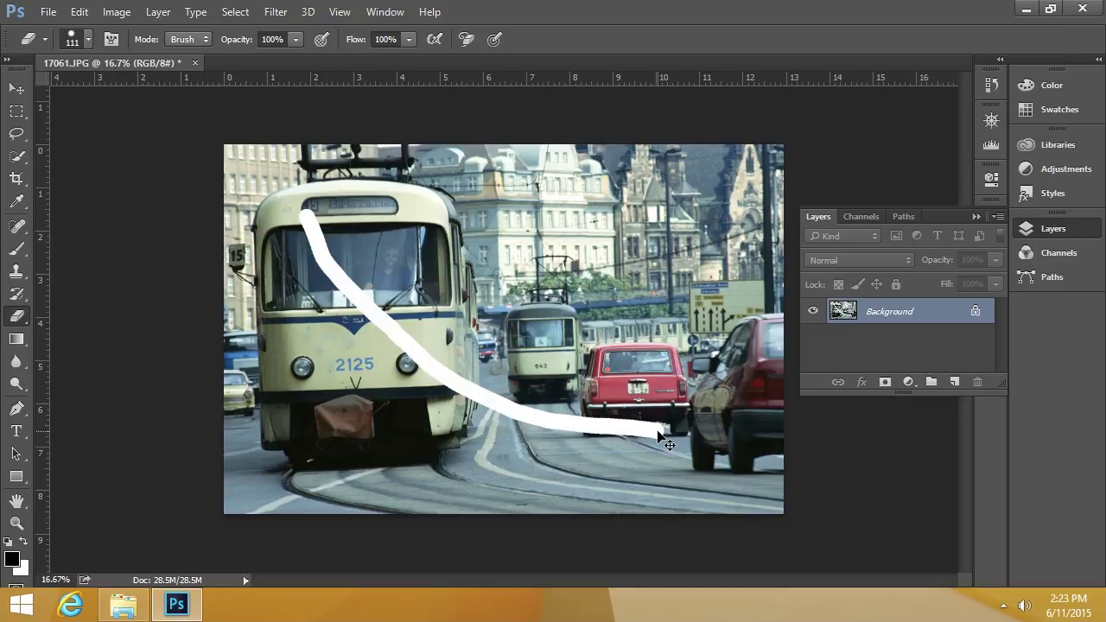
key("ctrl+z")
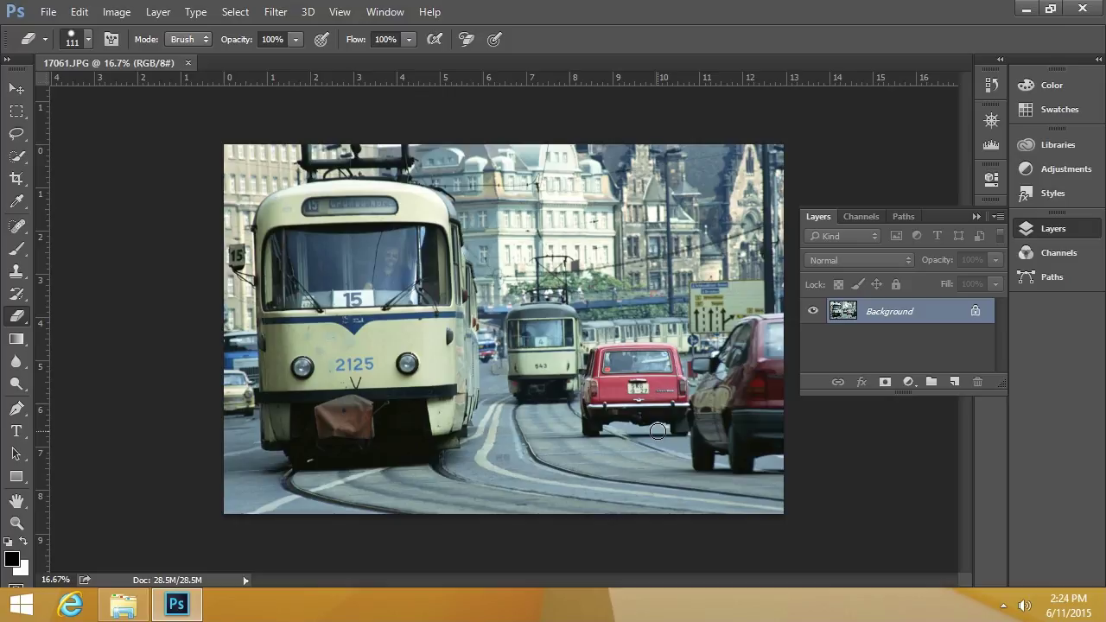
Convert the Background into Layer 0, trying 26% opacity before restoring 100%.
double_click(885, 312)
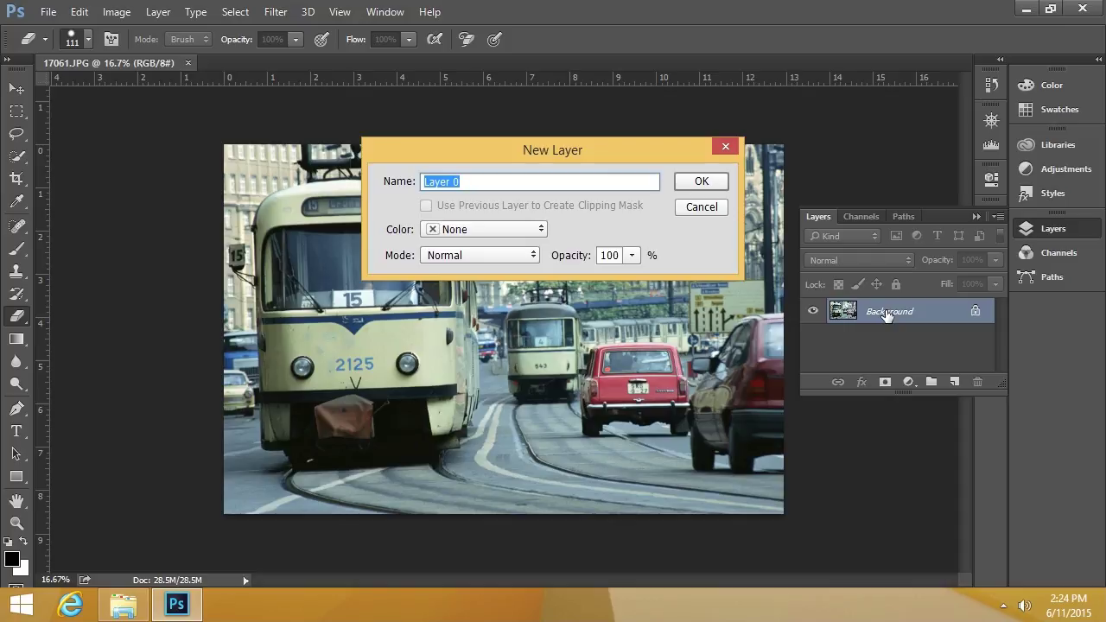
left_click(707, 182)
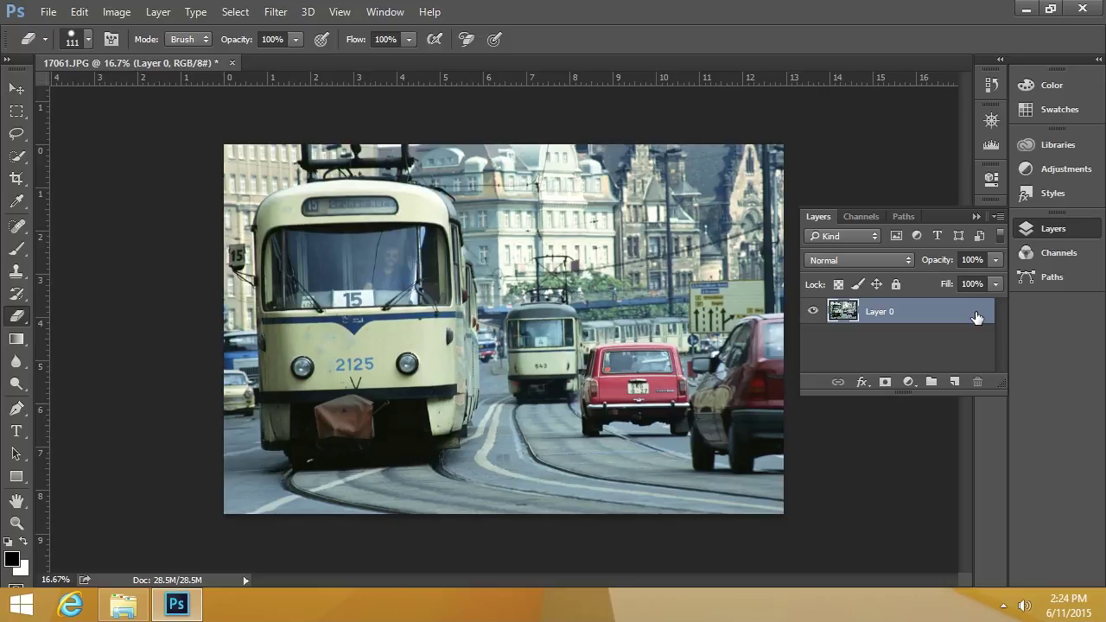
left_click(996, 260)
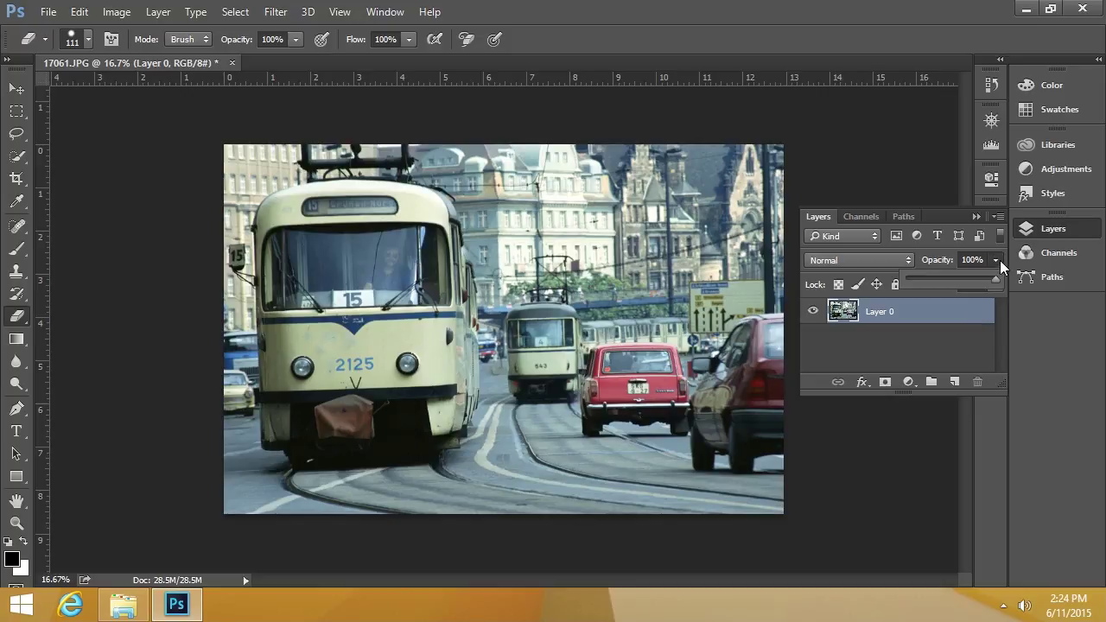
left_click_drag(964, 275, 999, 286)
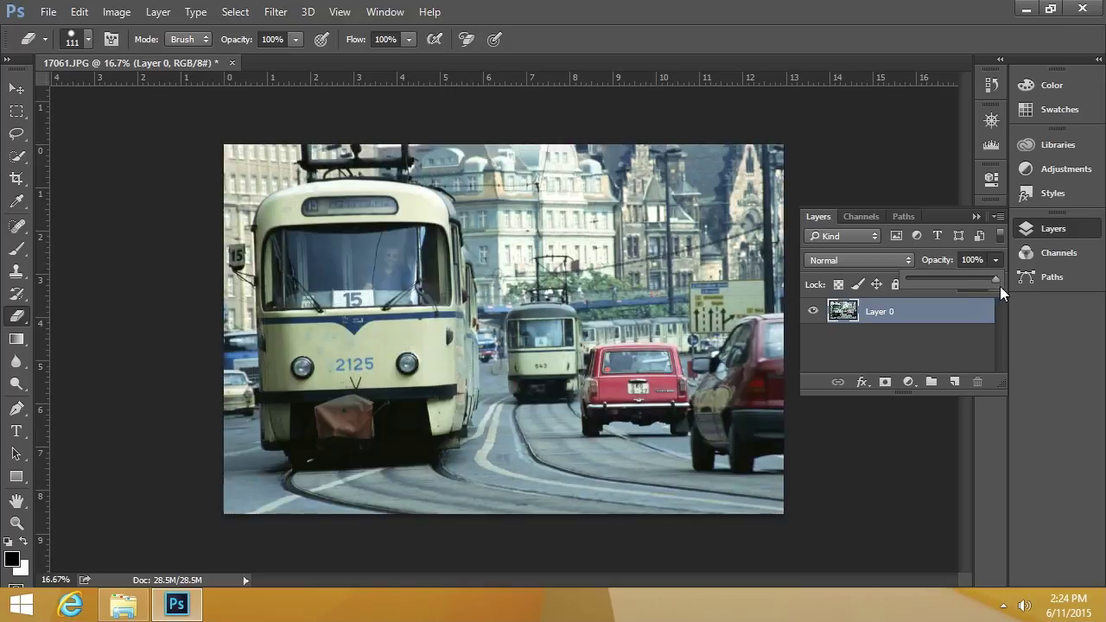
left_click(942, 341)
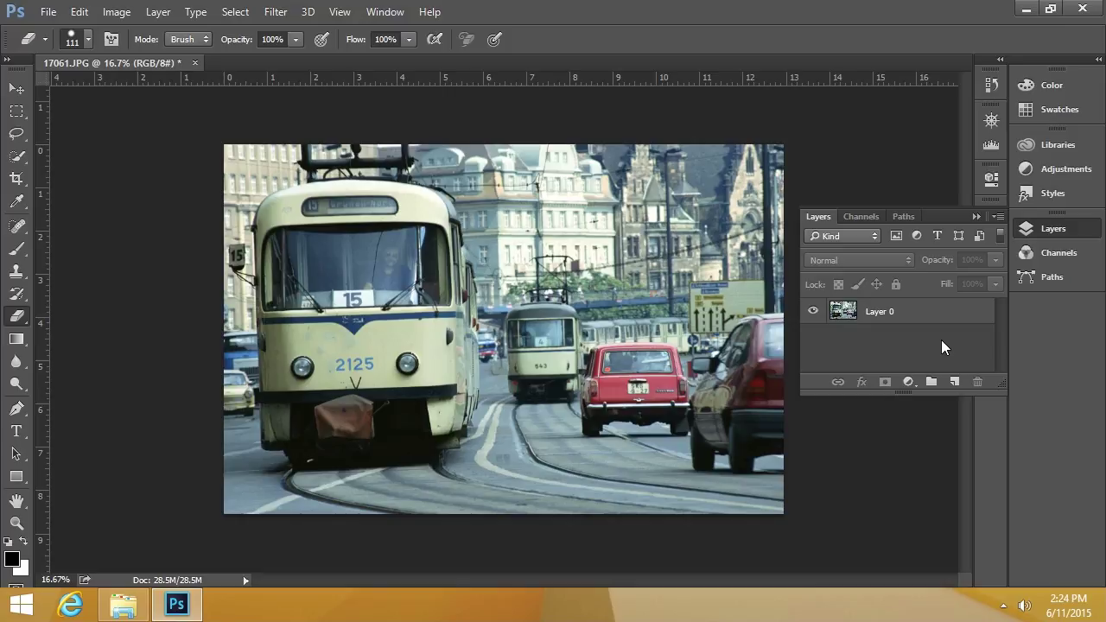
Type the 'Trollies' title above the tram, move it down onto the photo, and reselect it.
left_click(16, 431)
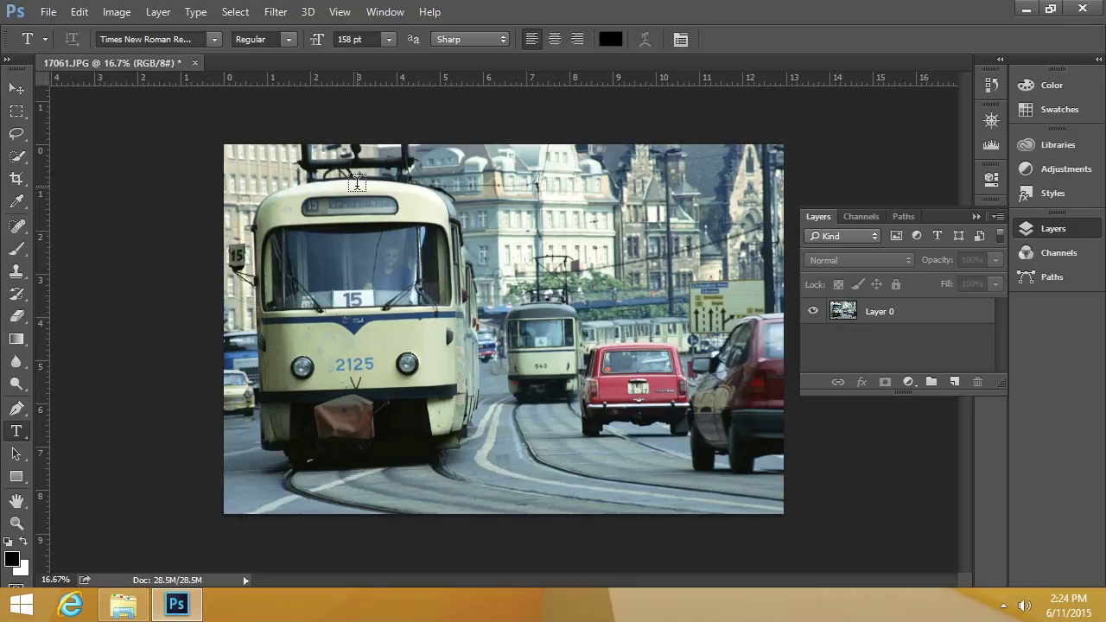
left_click(357, 184)
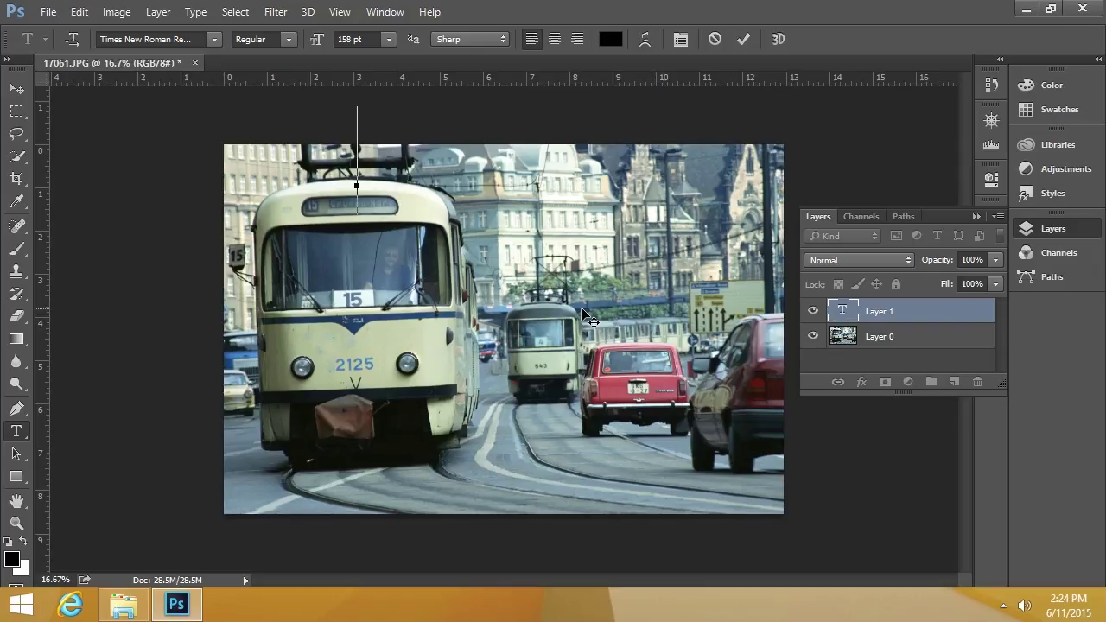
type("Irollies")
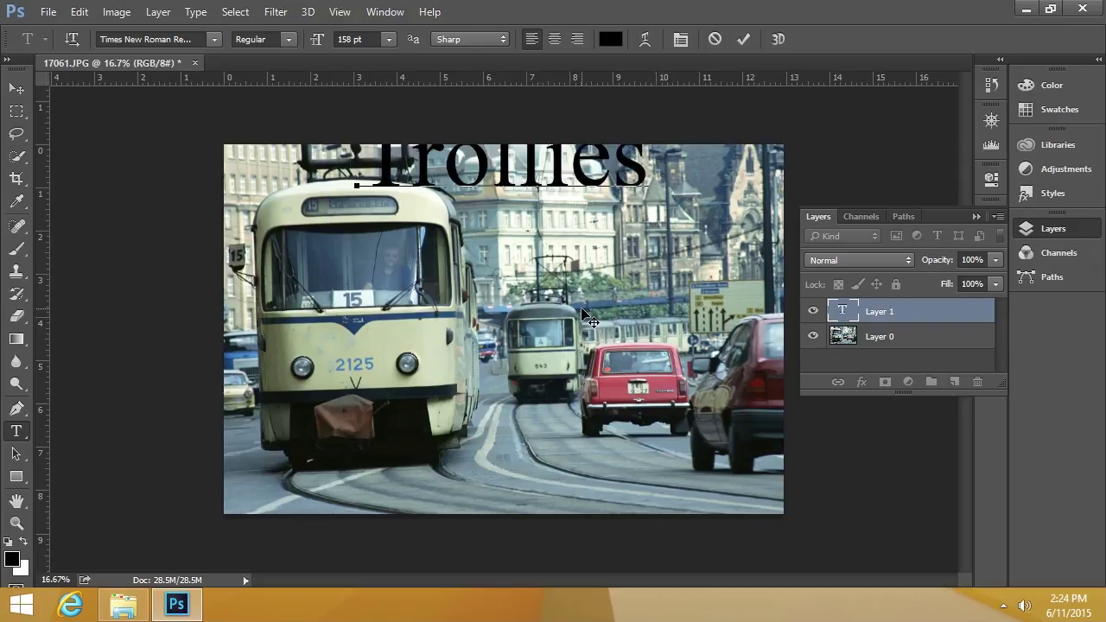
left_click(16, 88)
left_click_drag(487, 171, 489, 220)
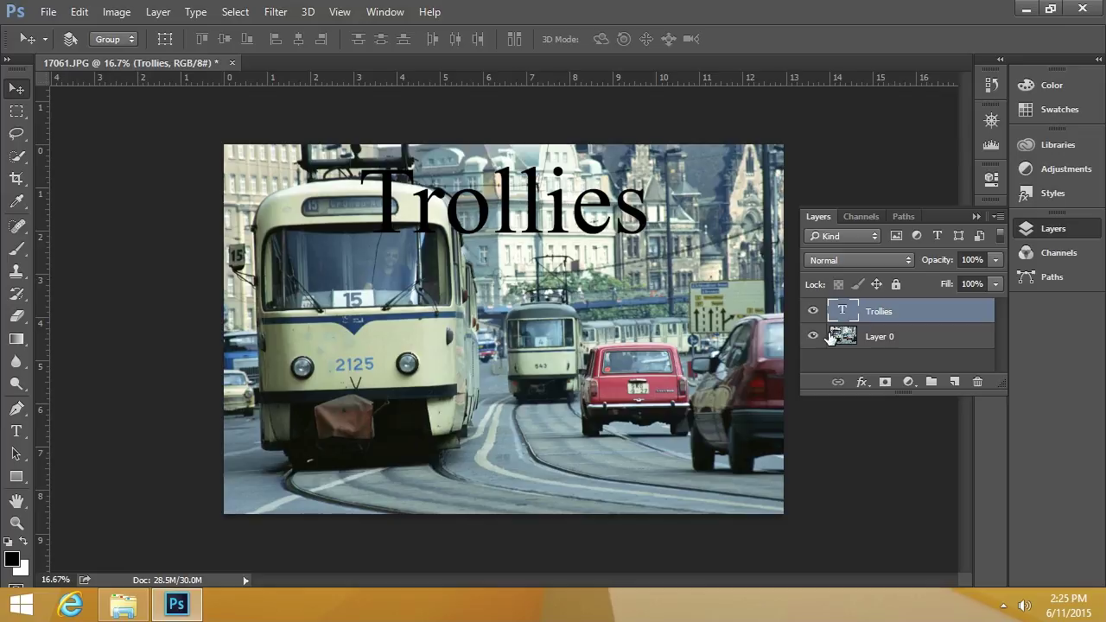
double_click(844, 311)
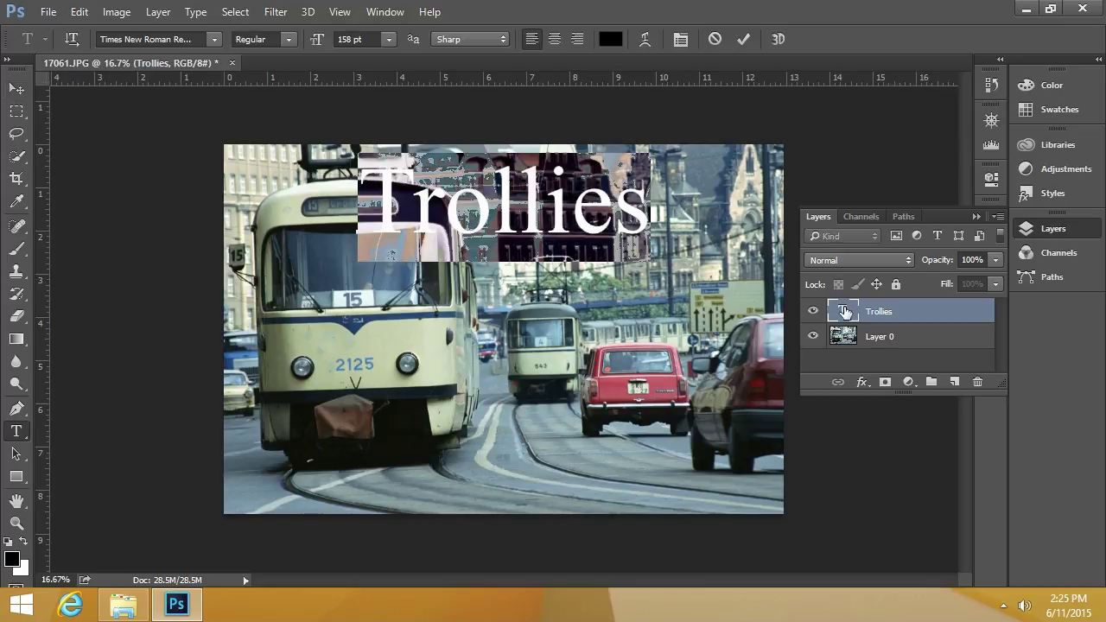
Swap to a white foreground so the selected Trollies text turns white, and commit it.
left_click(23, 542)
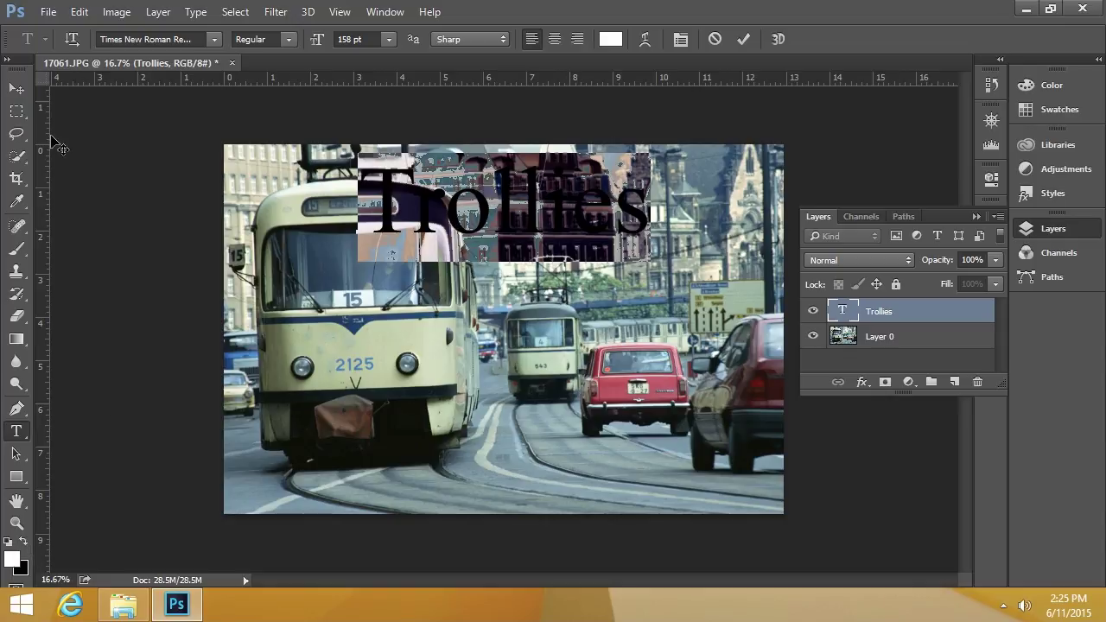
left_click(16, 88)
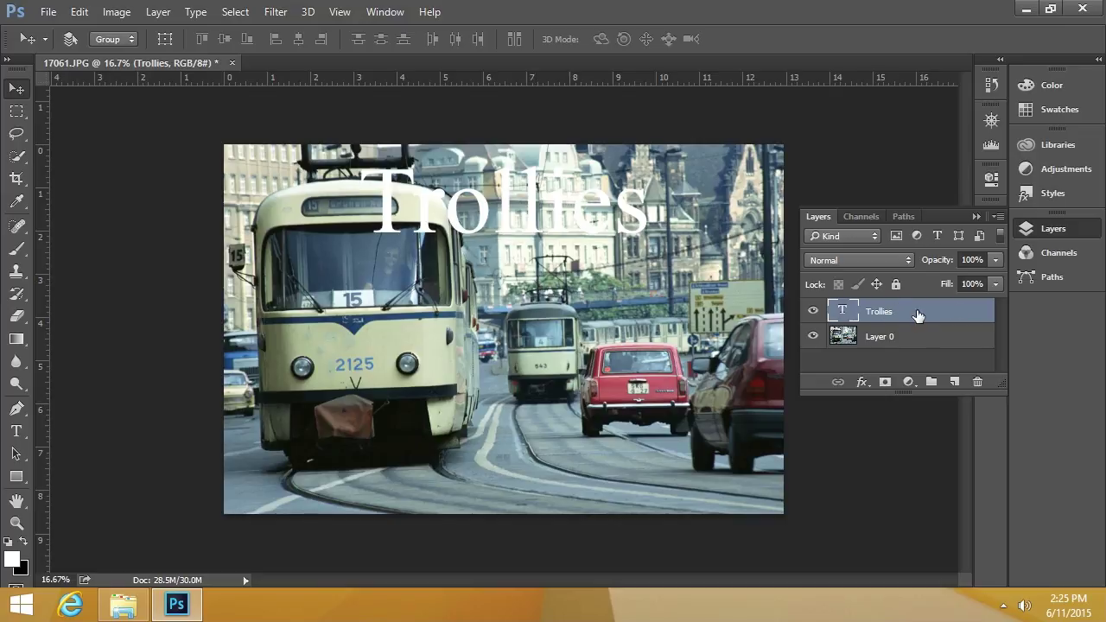
With the Brush Tool active, add a new layer named 'Drawing Layer' from the Layers panel menu.
left_click(11, 248)
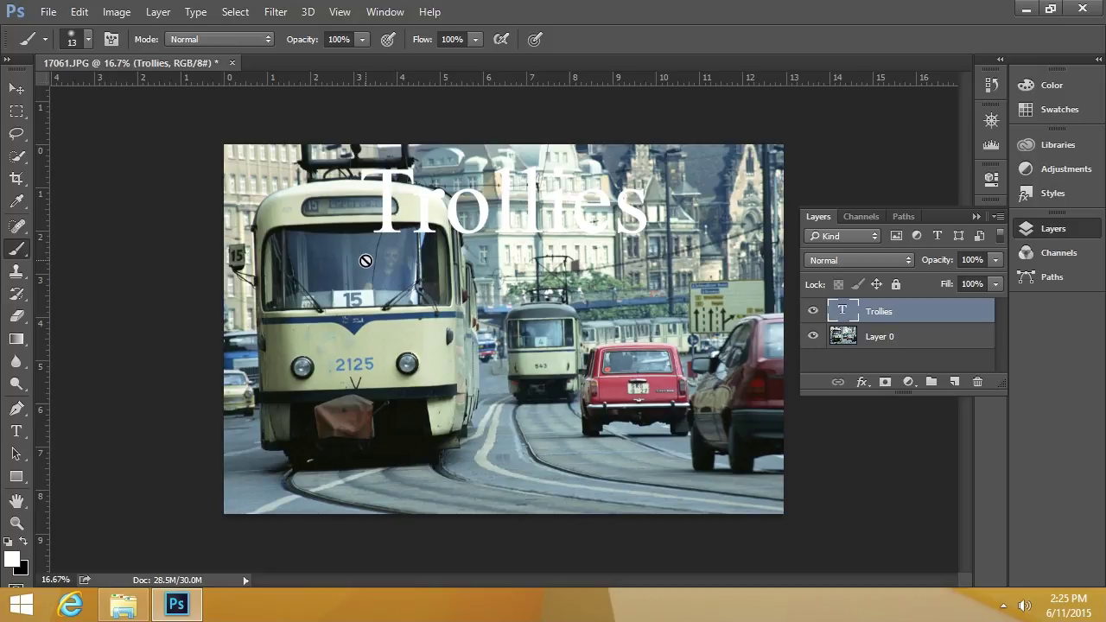
left_click(998, 217)
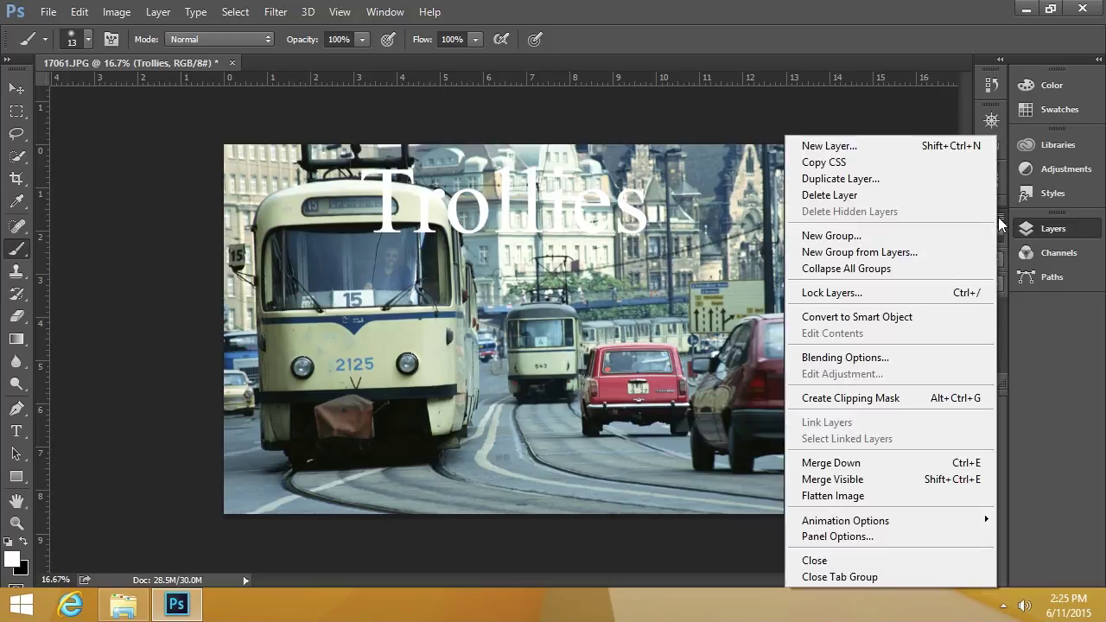
left_click(869, 148)
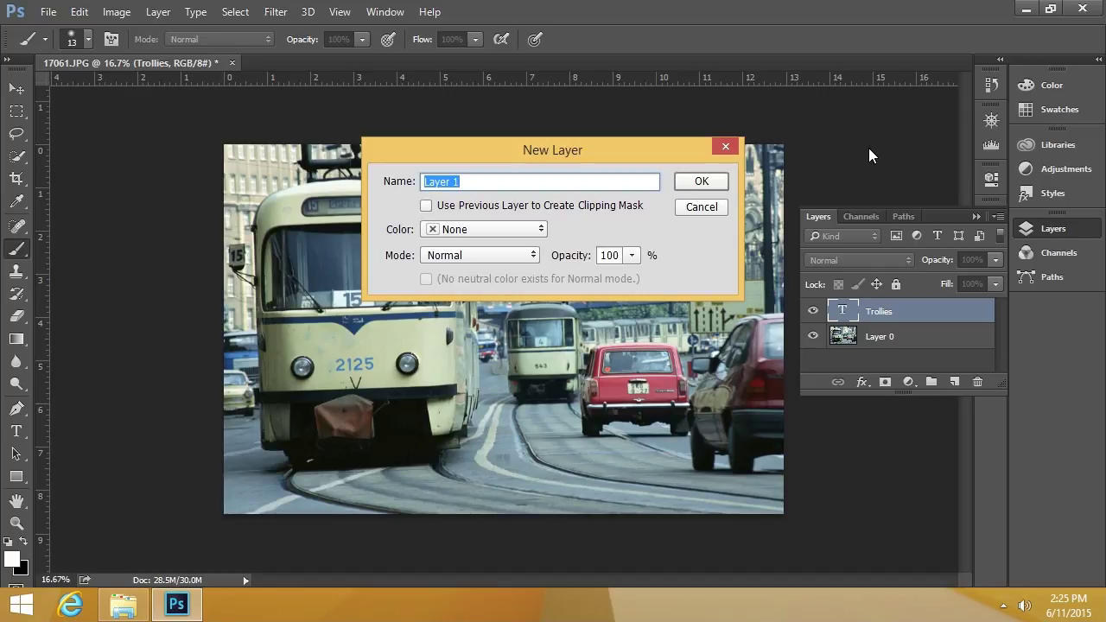
type("Drawing Layer")
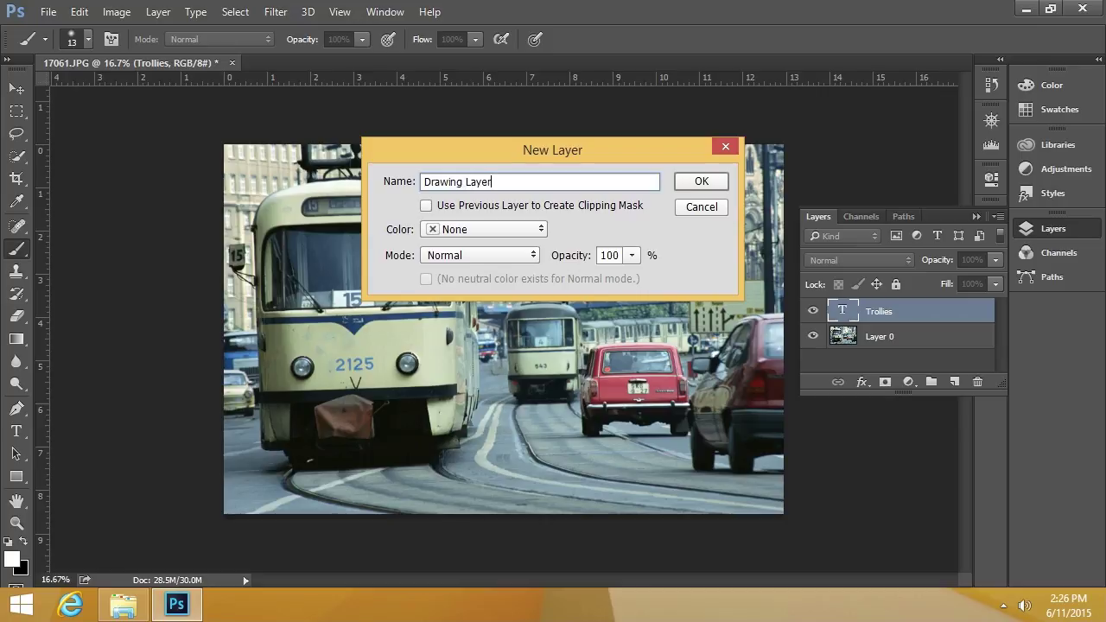
left_click(716, 184)
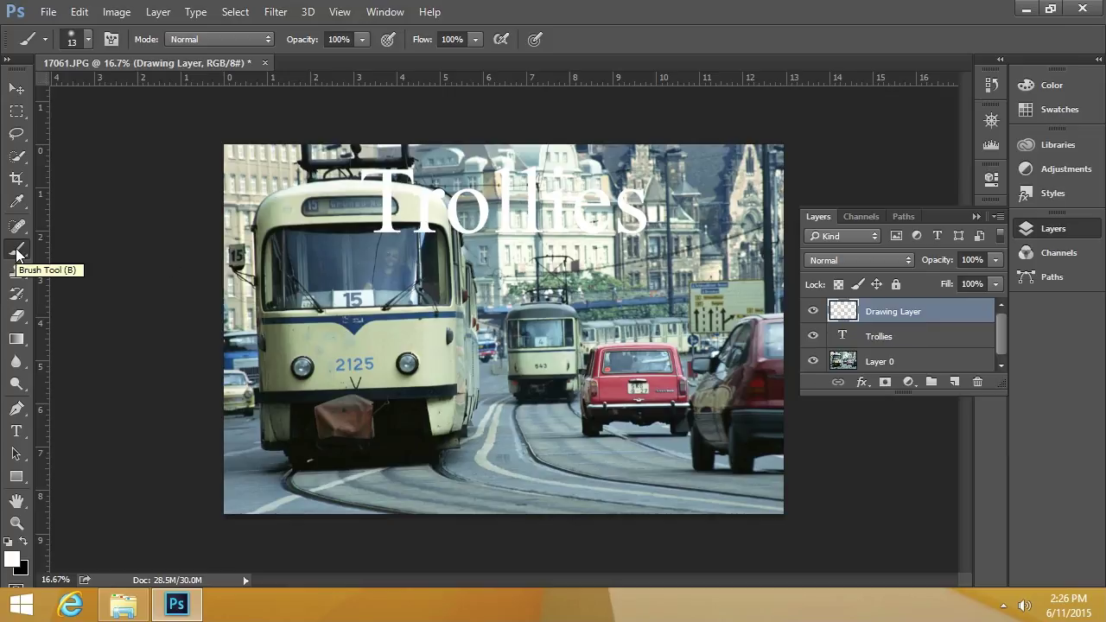
Paint white looping scribbles over the tram and red car, then select the Drawing Layer and toggle its visibility.
mouse_move(306, 248)
left_mouse_down()
mouse_move(347, 286)
mouse_move(538, 351)
mouse_move(654, 285)
mouse_move(572, 291)
mouse_move(479, 412)
mouse_move(431, 272)
mouse_move(732, 369)
mouse_move(397, 367)
mouse_move(672, 442)
left_mouse_up()
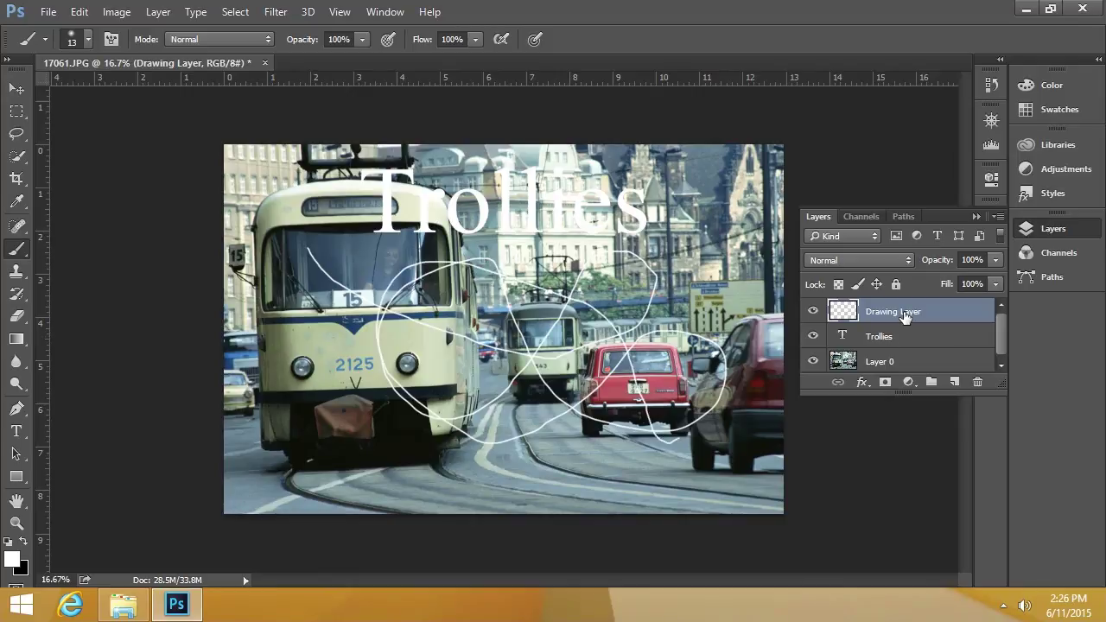
left_click(900, 339)
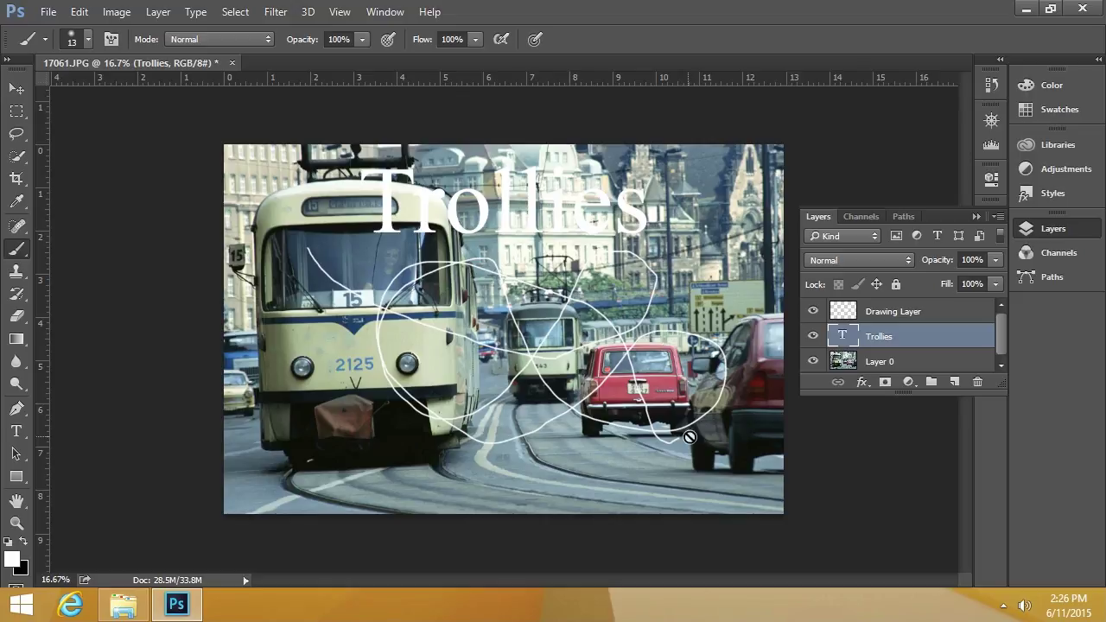
left_click(899, 311)
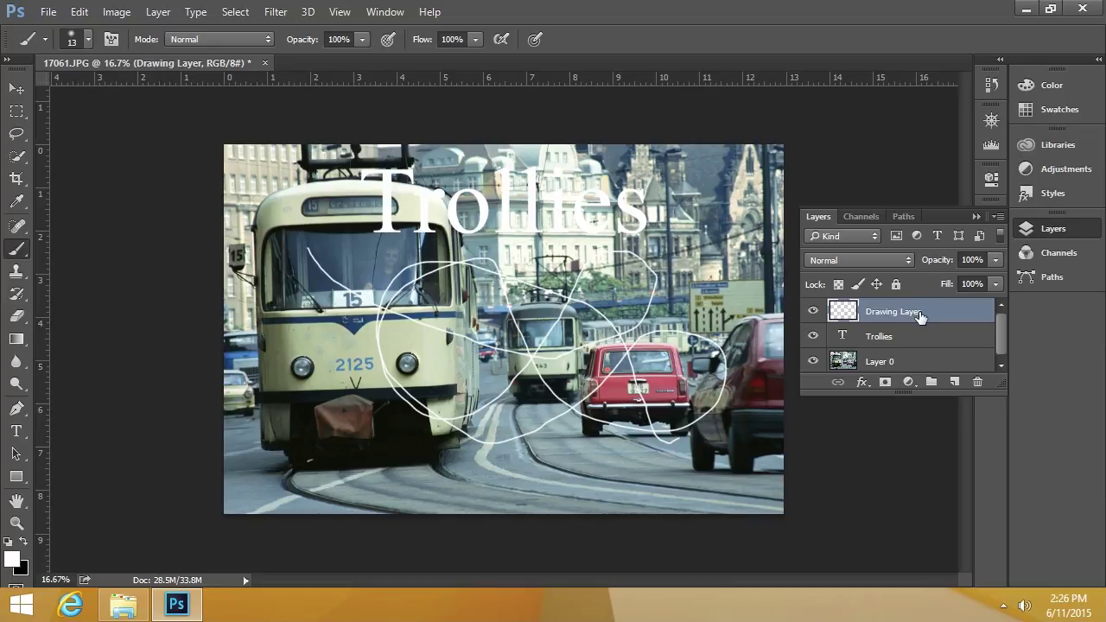
left_click(812, 313)
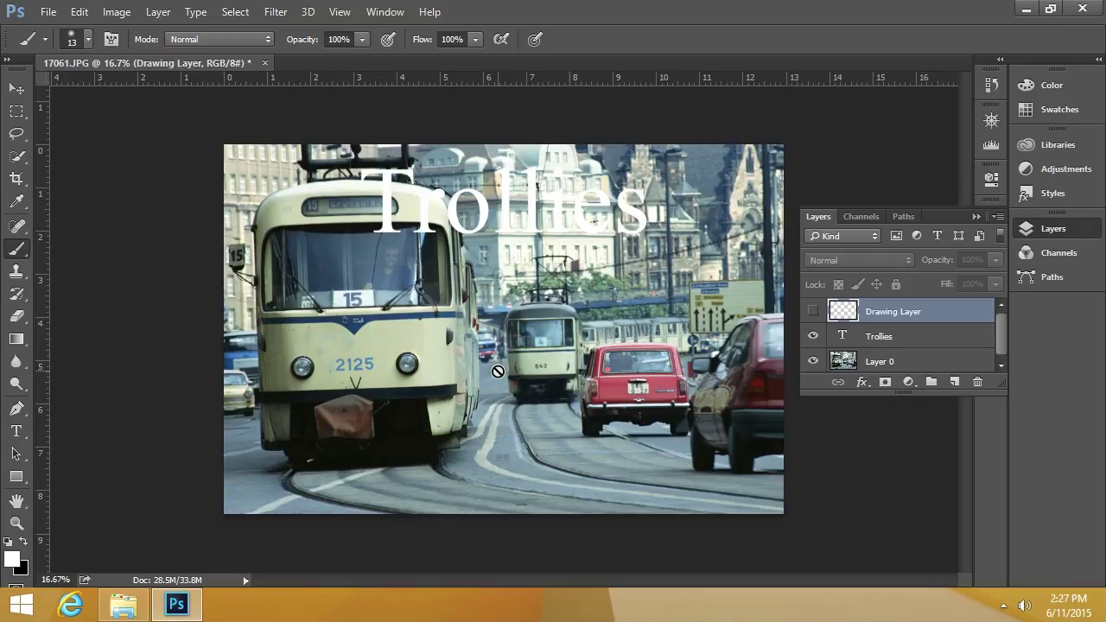
left_click(812, 311)
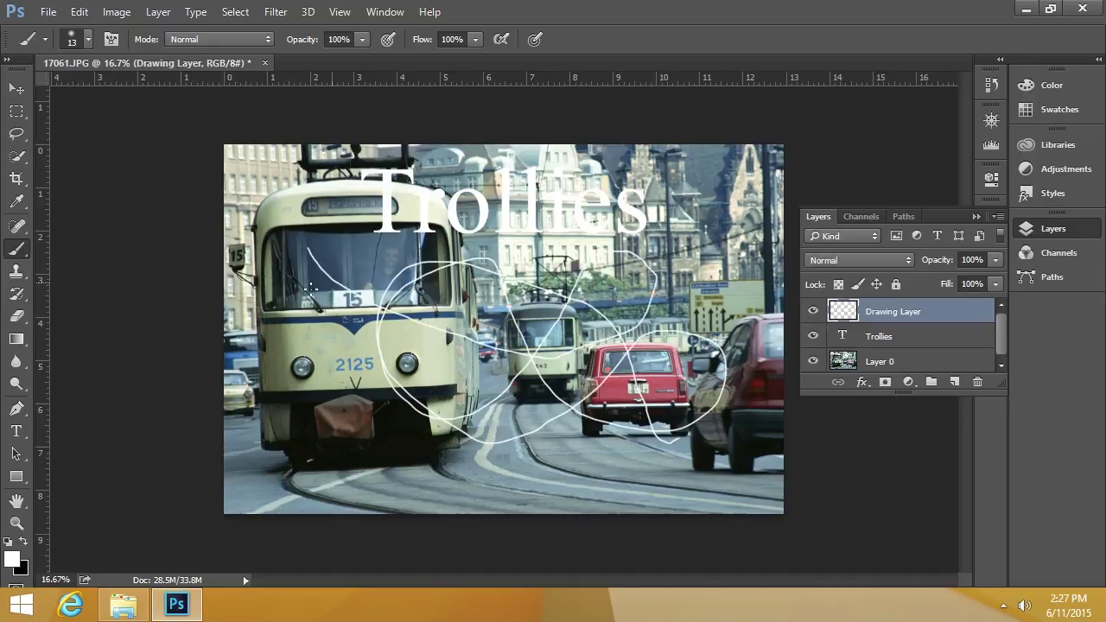
Pick a reddish-brown foreground, set the brush to 89 px, and paint thick strokes across the photo.
left_click(12, 559)
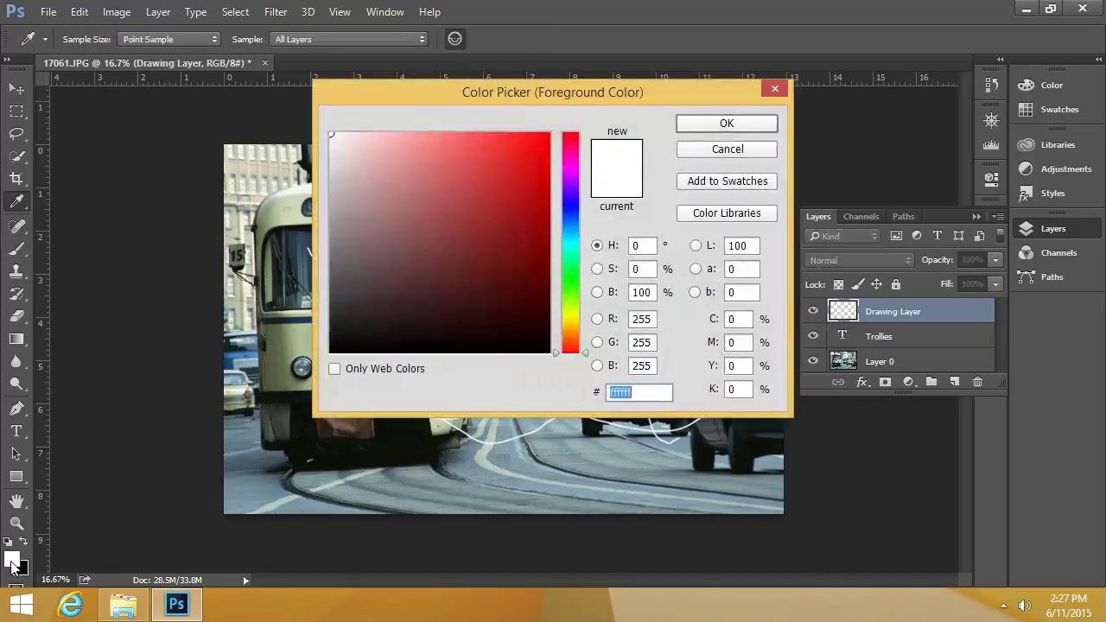
left_click(424, 225)
left_click(722, 127)
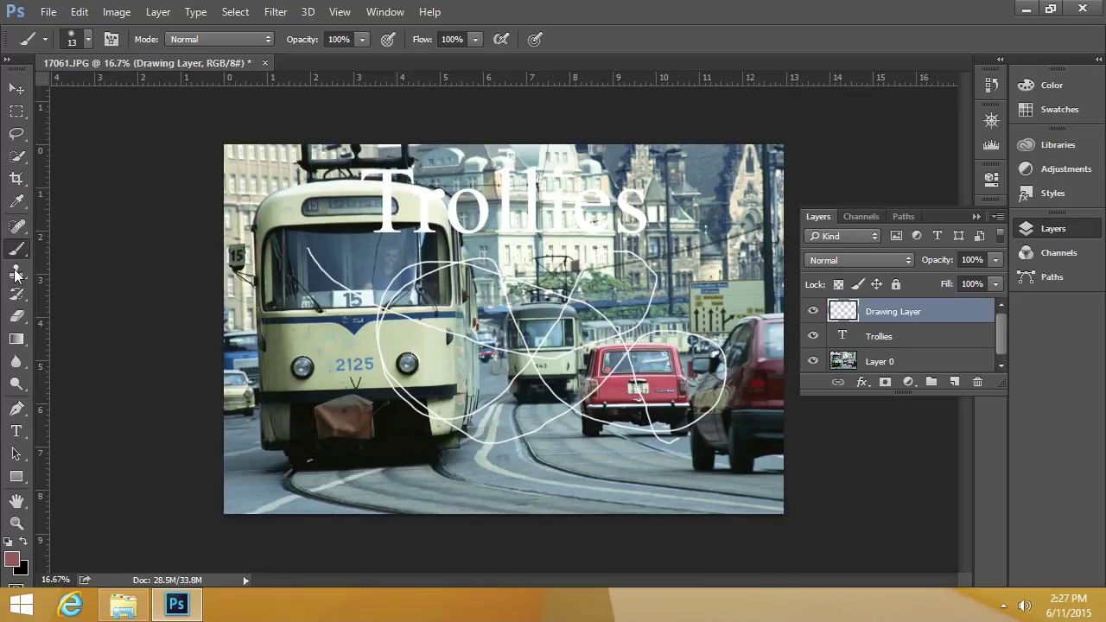
left_click(88, 39)
left_click_drag(102, 94, 130, 92)
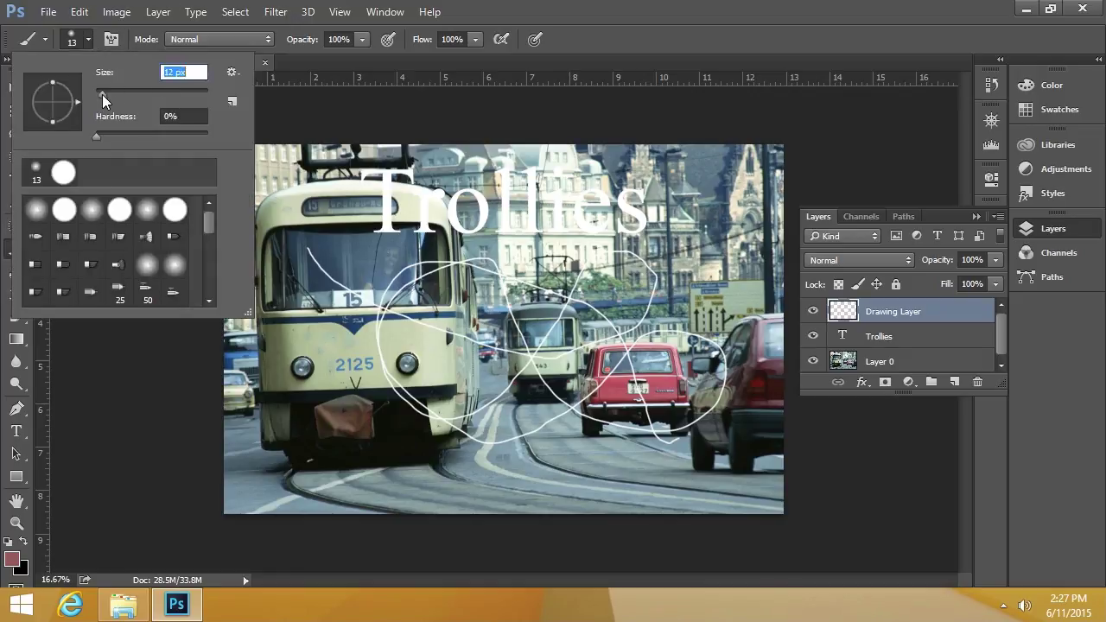
mouse_move(710, 191)
left_mouse_down()
mouse_move(658, 331)
mouse_move(514, 305)
mouse_move(427, 367)
mouse_move(366, 260)
mouse_move(290, 249)
mouse_move(332, 325)
mouse_move(624, 467)
mouse_move(603, 339)
mouse_move(403, 350)
mouse_move(568, 333)
left_mouse_up()
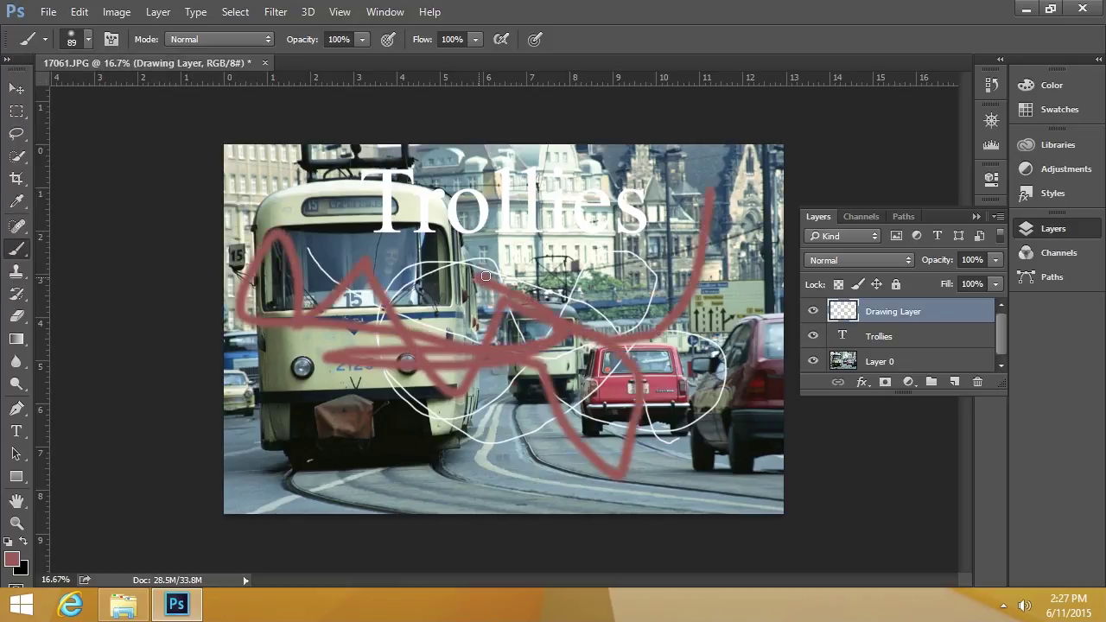
Compare by toggling the Drawing Layer's visibility, then select all and delete every stroke.
left_click(812, 312)
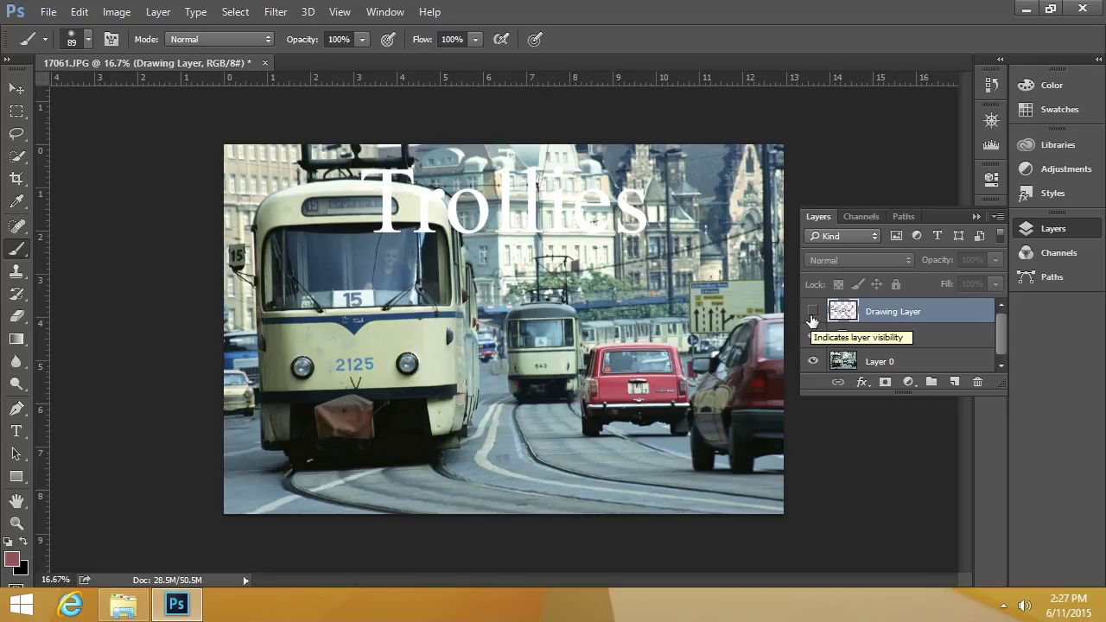
left_click(812, 312)
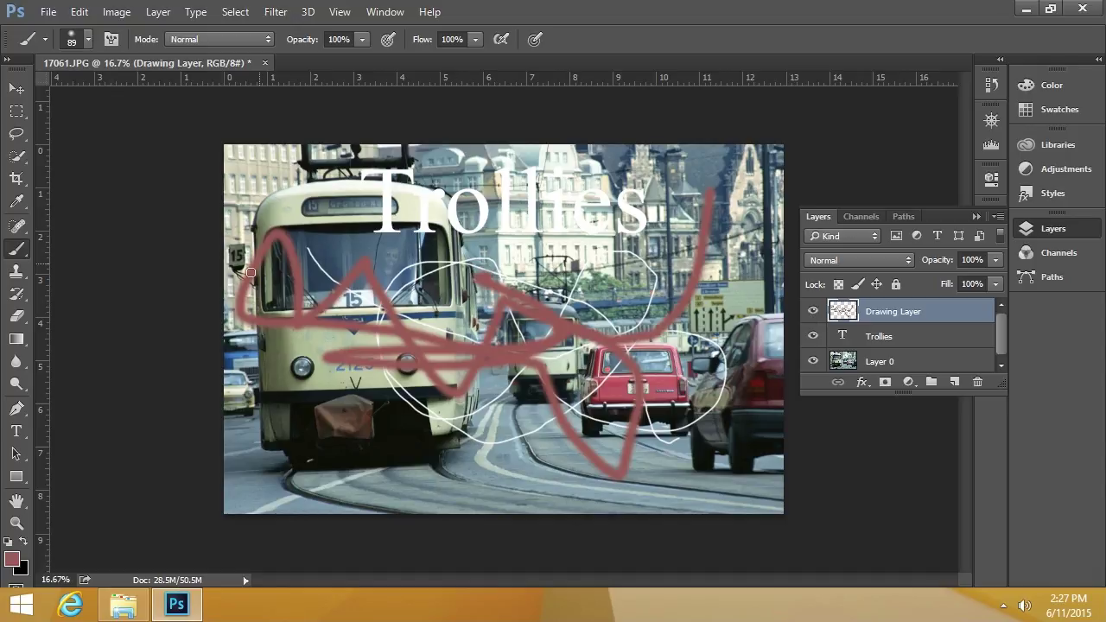
key("ctrl+a")
key("Delete")
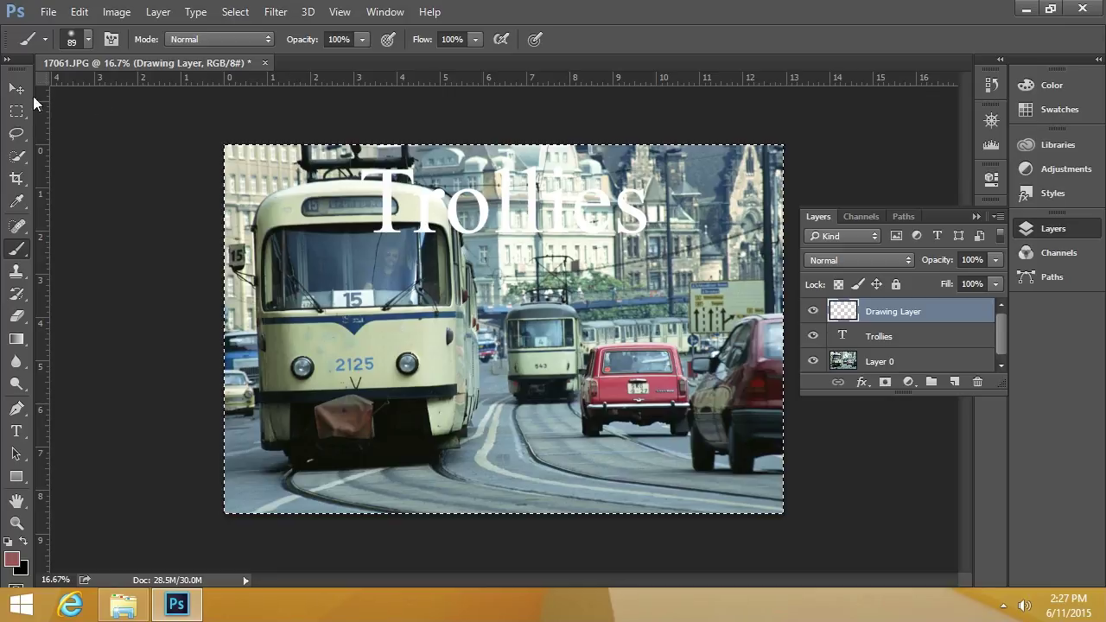
Deselect, draw a rectangular marquee over the lower middle of the photo, and reset default black/white colours.
key("ctrl+d")
left_click(17, 110)
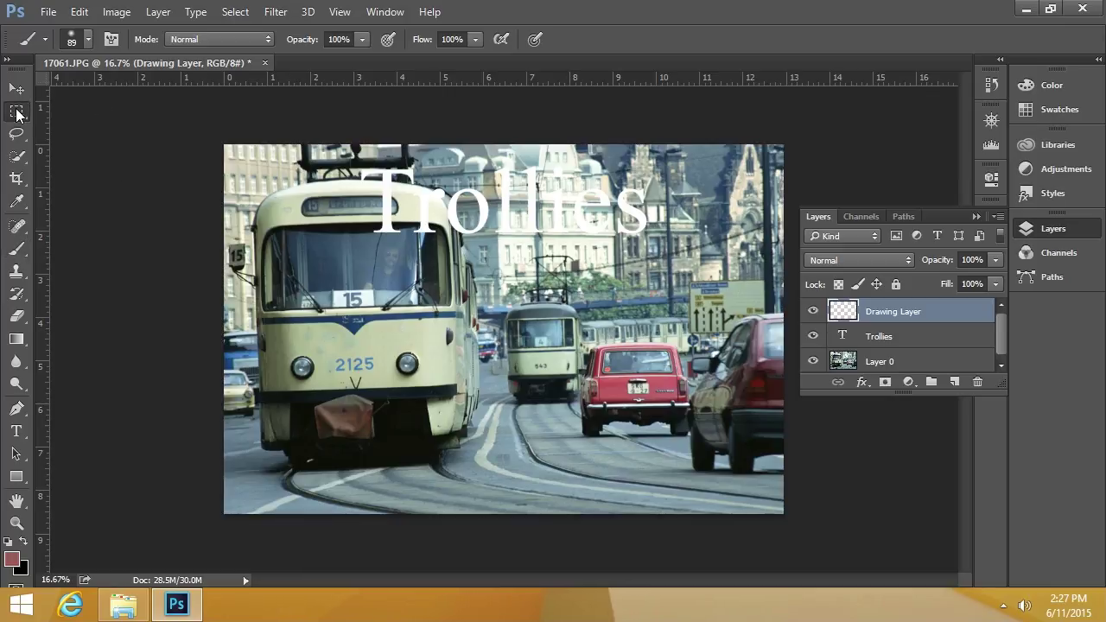
left_click_drag(292, 267, 716, 468)
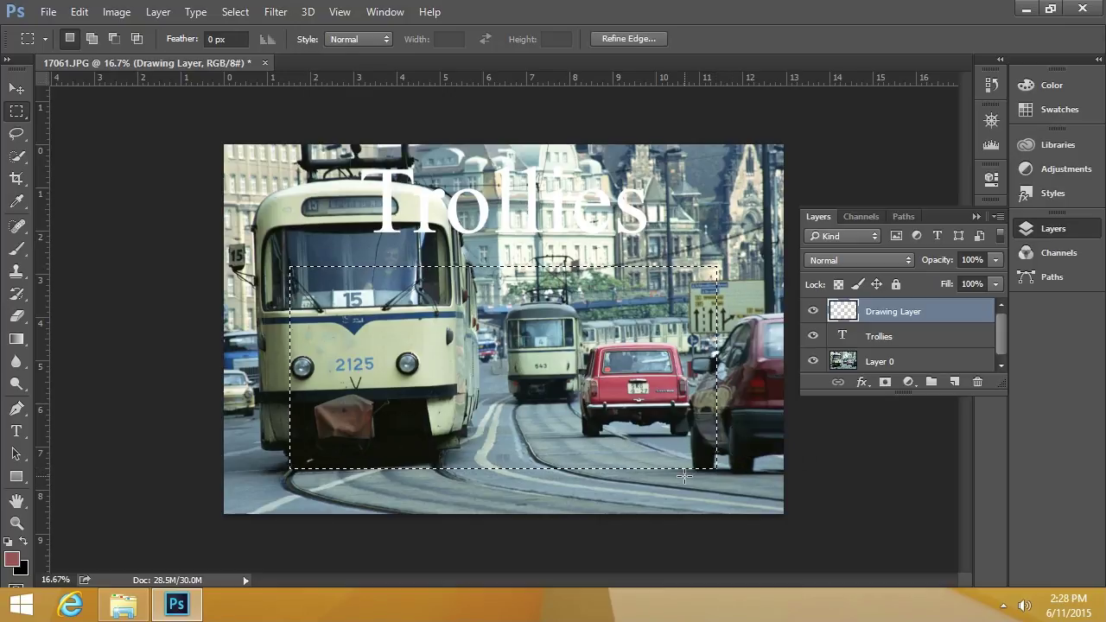
left_click(9, 543)
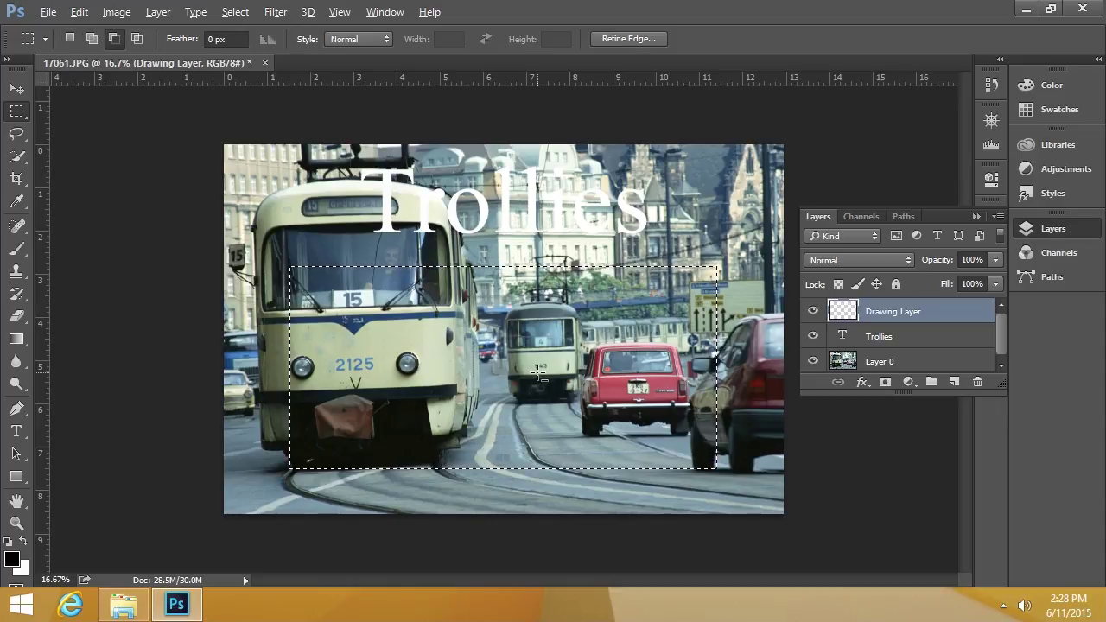
Fill the rectangle with white after a trial black fill, compare visibility, and deselect.
key("alt+BackSpace")
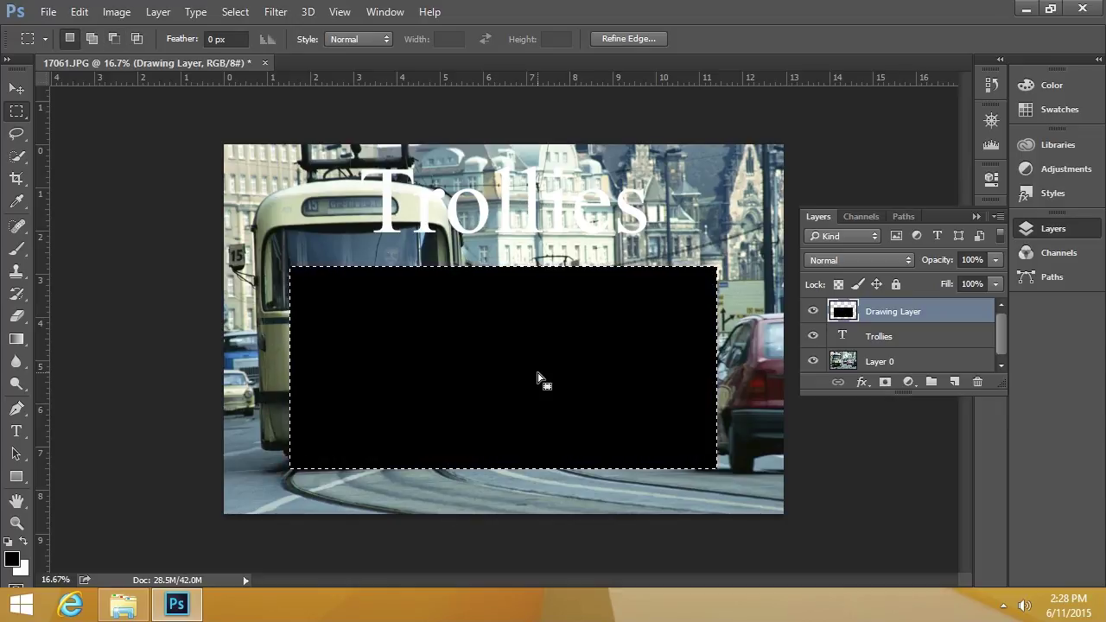
key("ctrl+BackSpace")
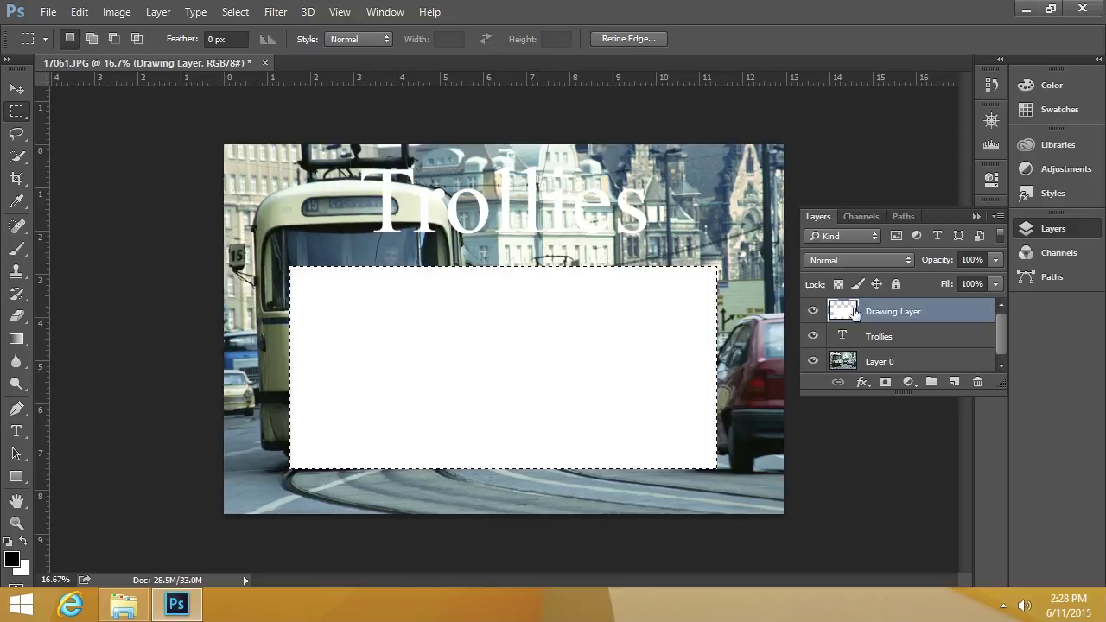
left_click(813, 312)
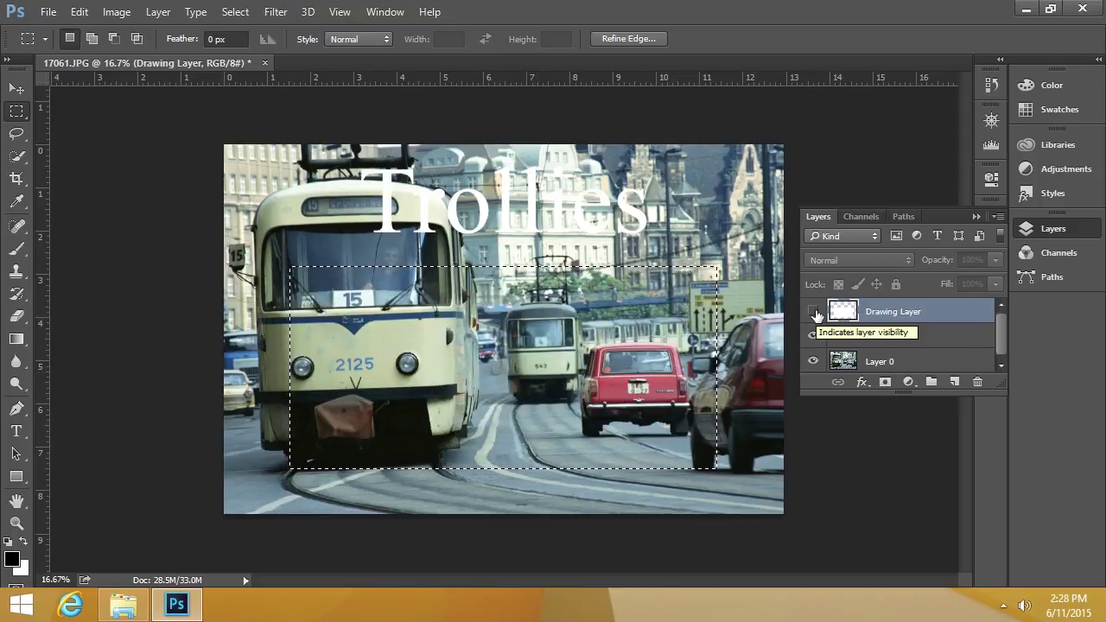
key("ctrl+d")
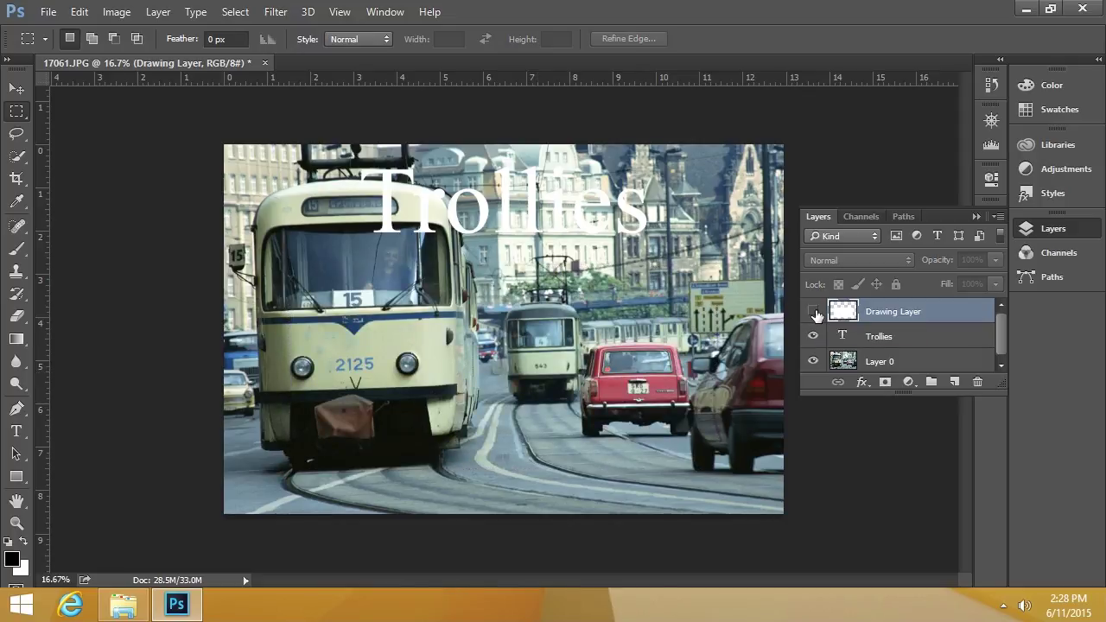
left_click(812, 312)
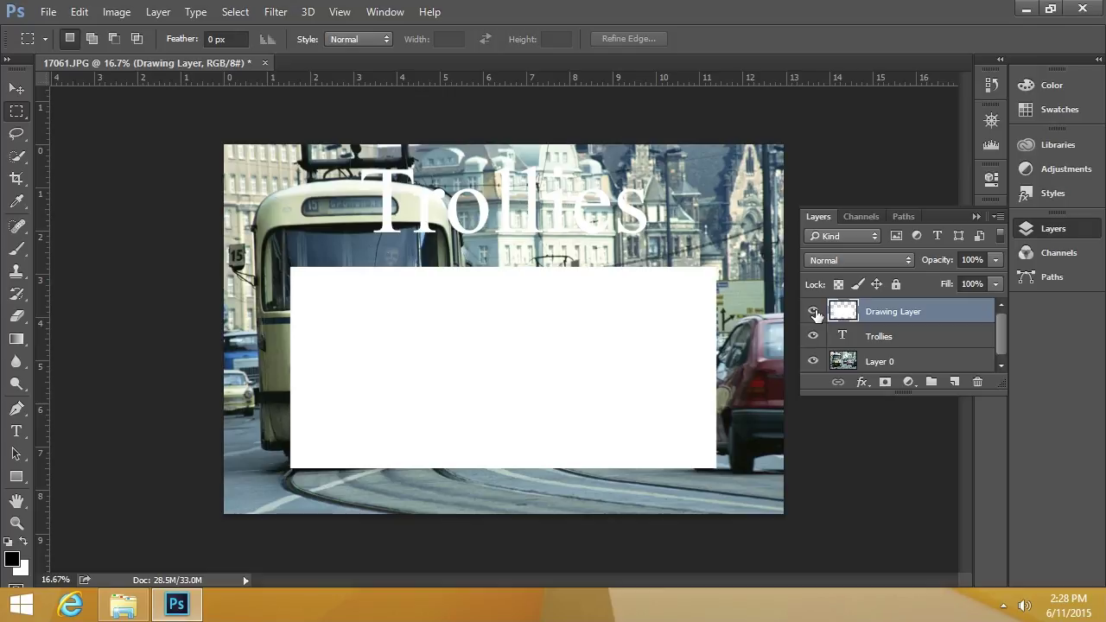
Lower the Drawing Layer to 57% opacity and compare by hiding and showing the rectangle and Trollies title.
left_click(996, 259)
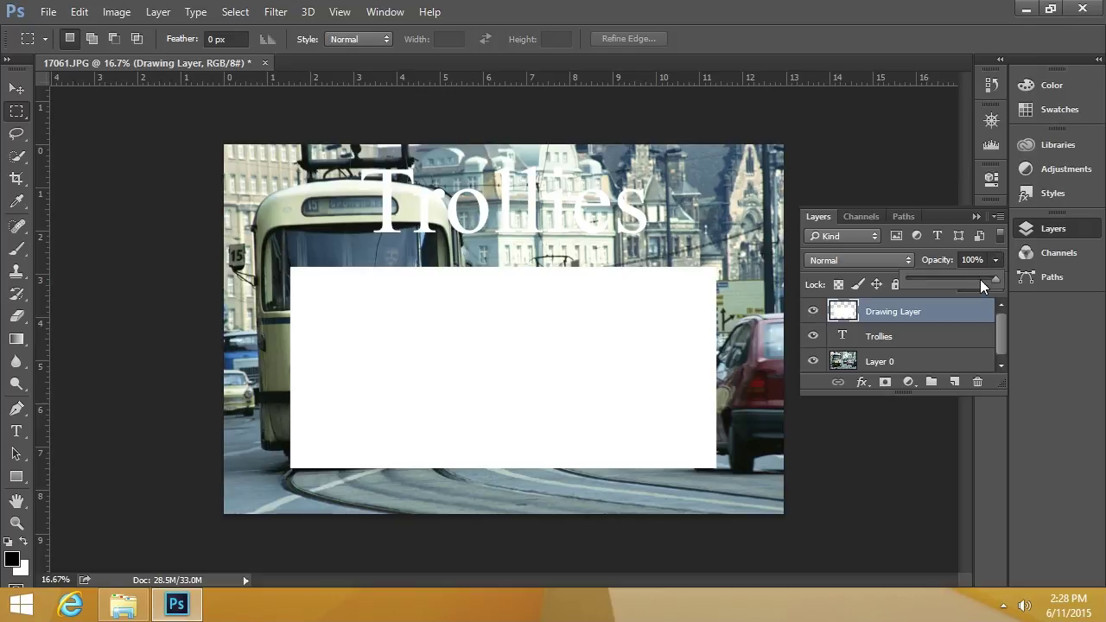
left_click_drag(994, 284, 954, 278)
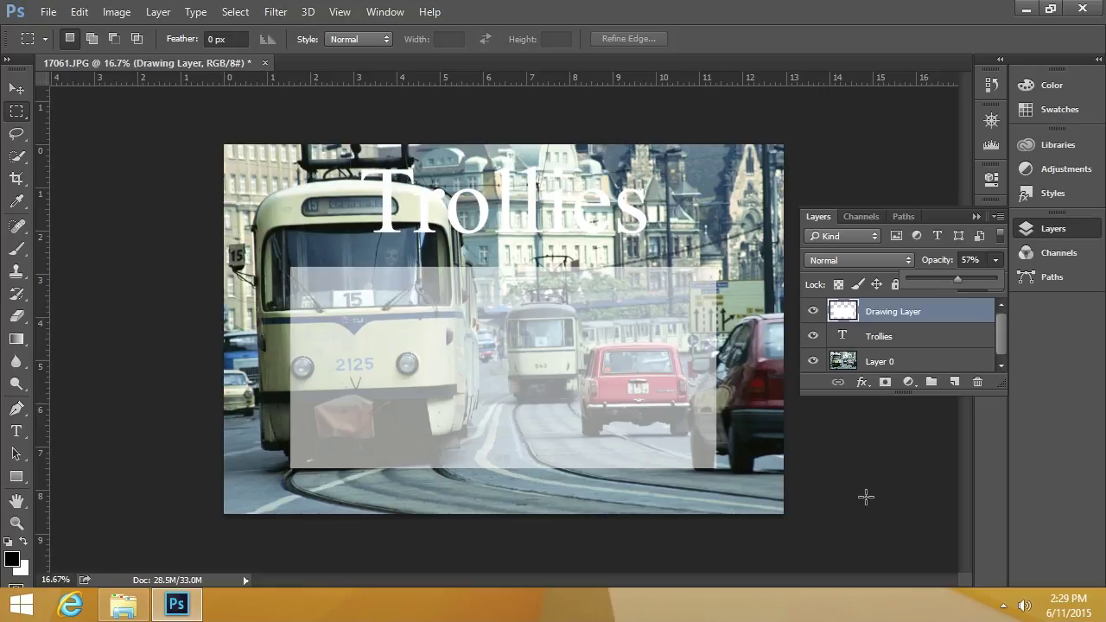
left_click(811, 311)
left_click(812, 336)
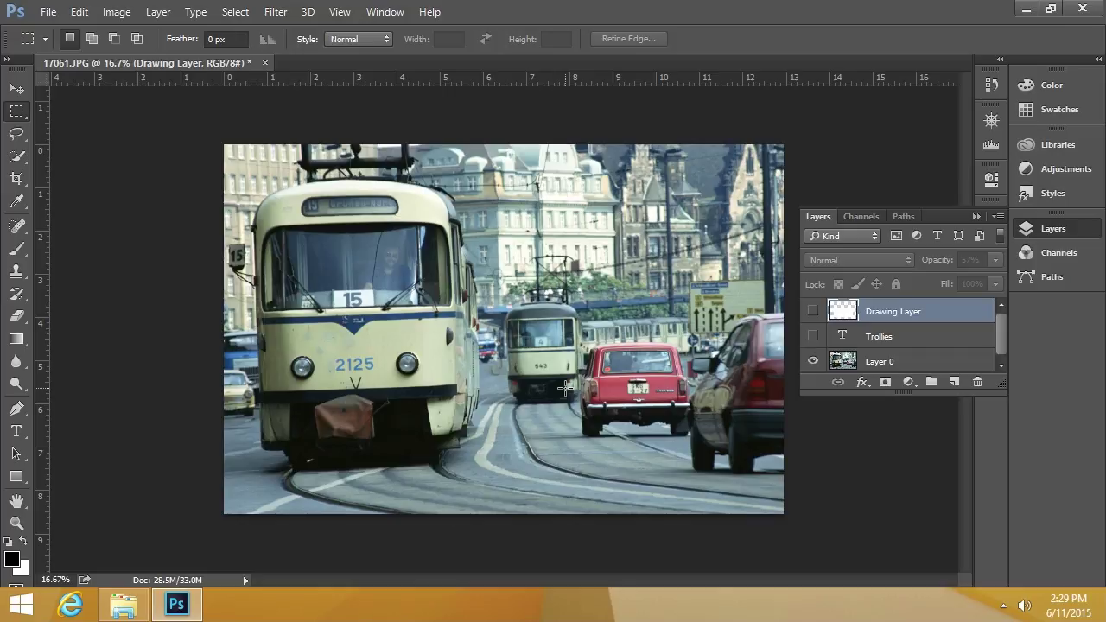
left_click(812, 311)
left_click(812, 336)
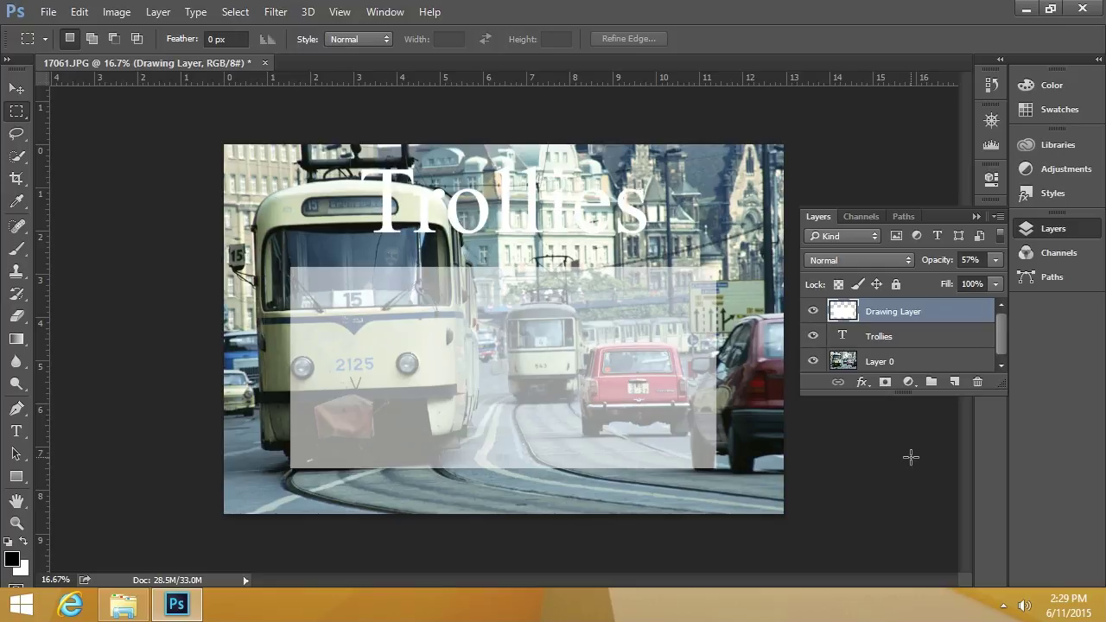